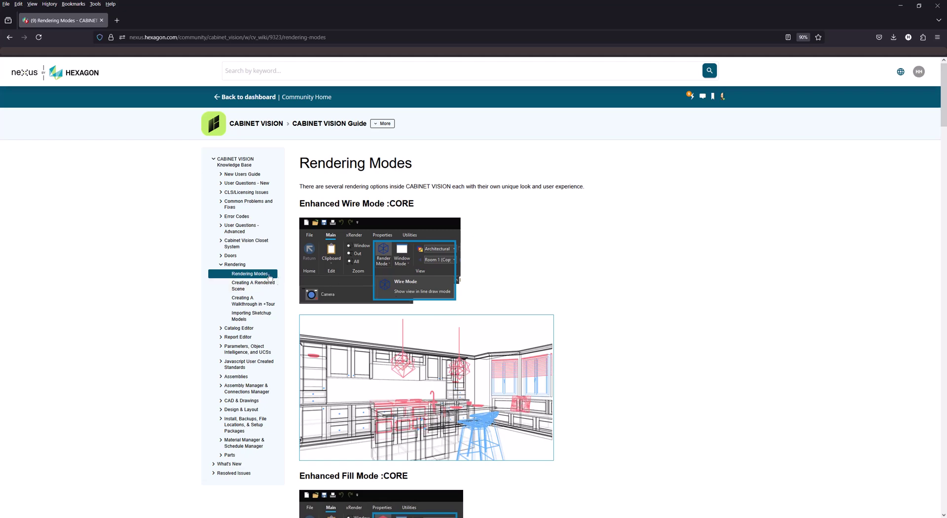
Step: Read through the Rendering Modes guide from Enhanced Wire Mode down to the Architectural xRendering section
{"action": "scroll", "coordinate": [454, 281], "scroll_direction": "down", "scroll_amount": 15}
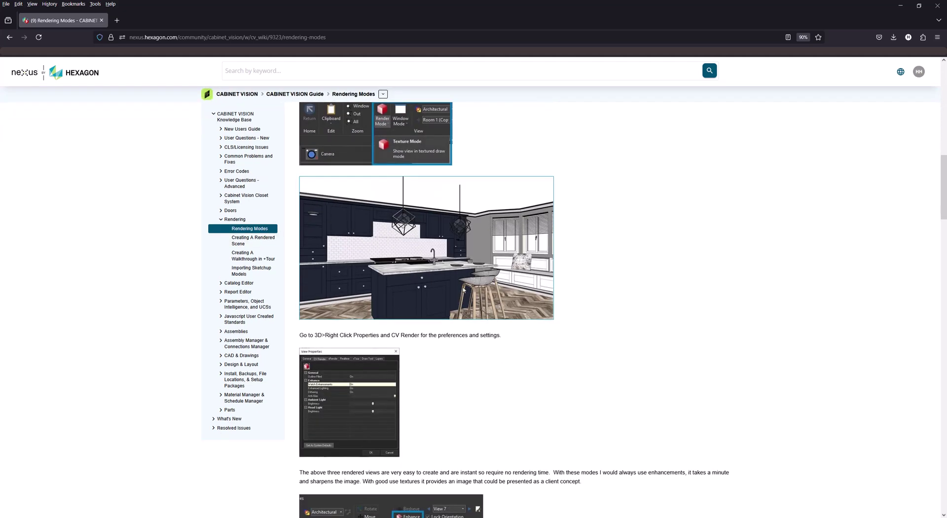
{"action": "scroll", "coordinate": [463, 287], "scroll_direction": "down", "scroll_amount": 12}
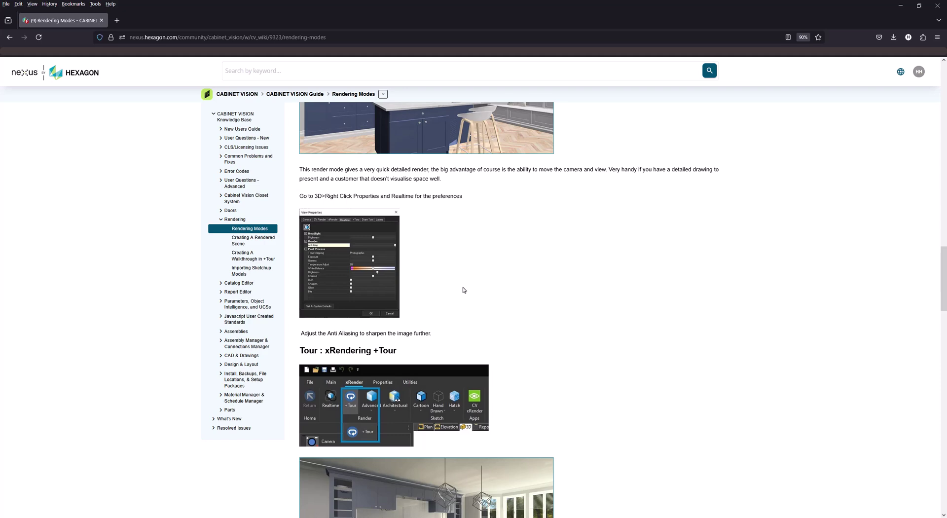
{"action": "scroll", "coordinate": [463, 290], "scroll_direction": "down", "scroll_amount": 8}
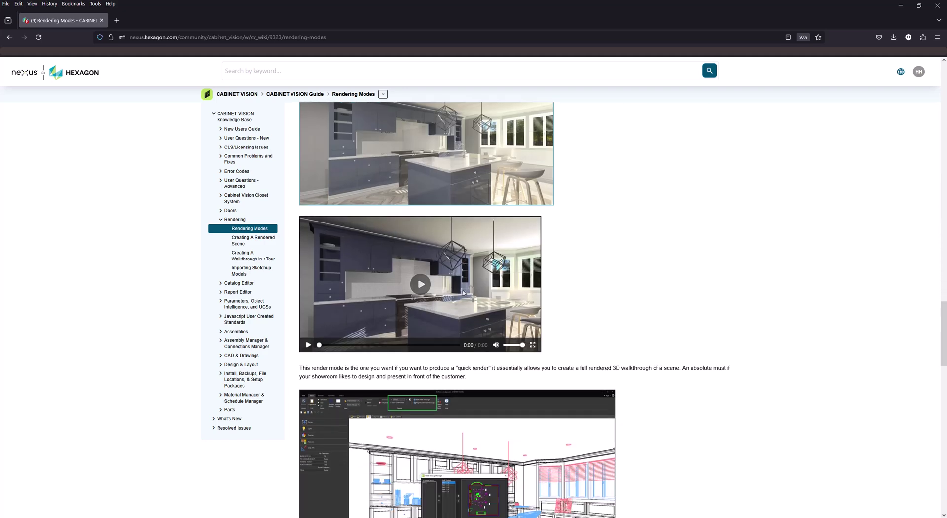
{"action": "scroll", "coordinate": [463, 290], "scroll_direction": "down", "scroll_amount": 8}
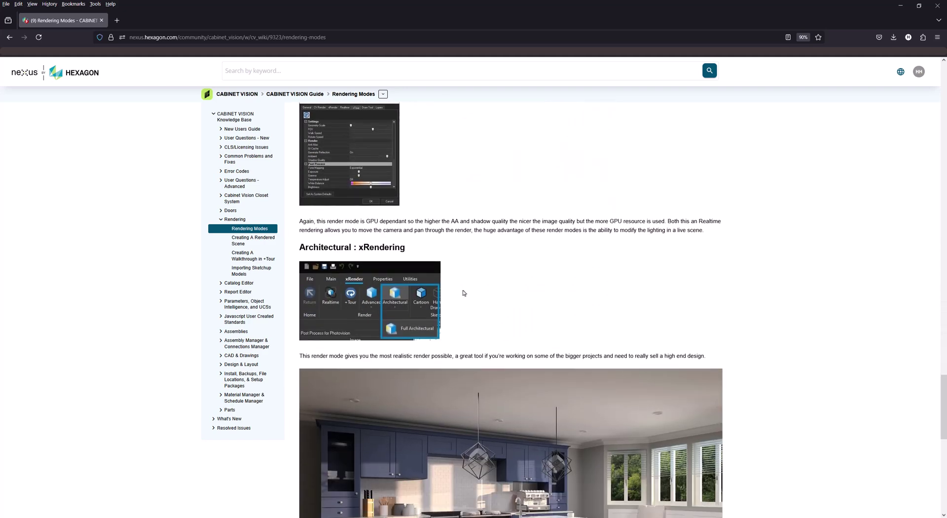
Step: Open the Creating A Rendered Scene guide, followed by Creating A Walkthrough in +Tour, and read the walkthrough instructions
{"action": "left_click", "coordinate": [237, 242]}
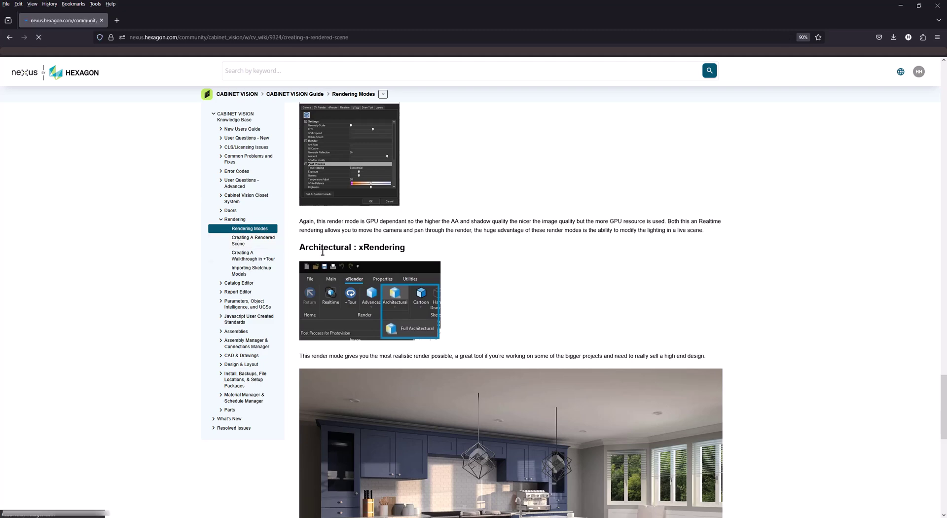
{"action": "left_click", "coordinate": [261, 304]}
{"action": "scroll", "coordinate": [451, 288], "scroll_direction": "down", "scroll_amount": 3}
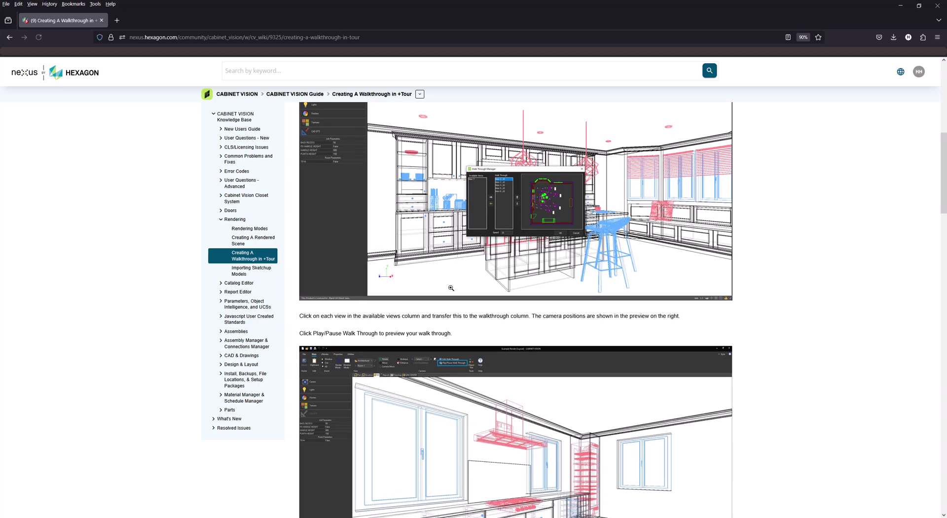
{"action": "scroll", "coordinate": [451, 288], "scroll_direction": "down", "scroll_amount": 10}
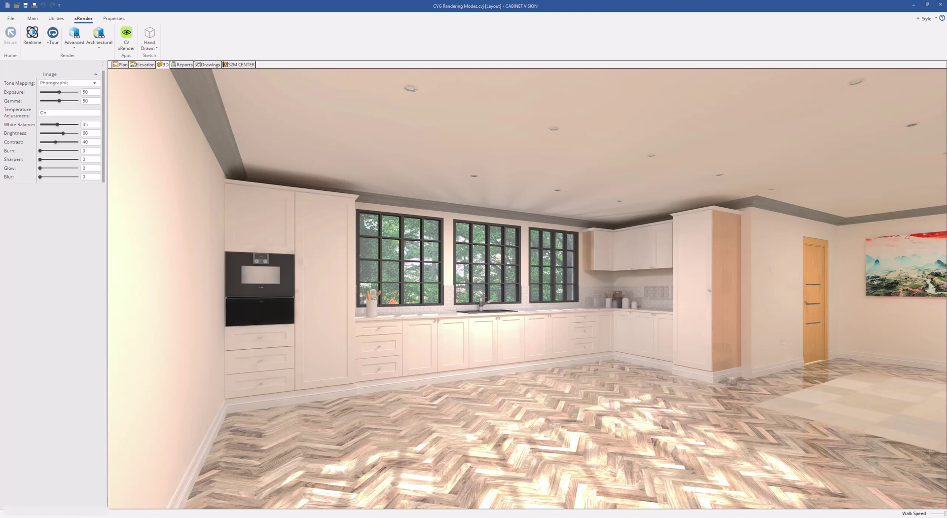
Step: In CABINET VISION, recall the saved camera View 1 of the room in wireframe and advance to View 2
{"action": "left_click", "coordinate": [122, 64]}
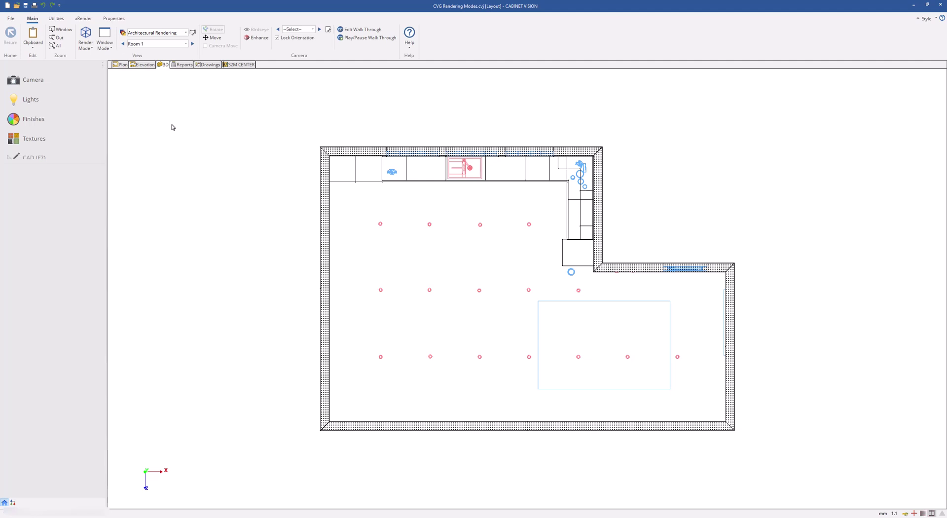
{"action": "left_click", "coordinate": [311, 29]}
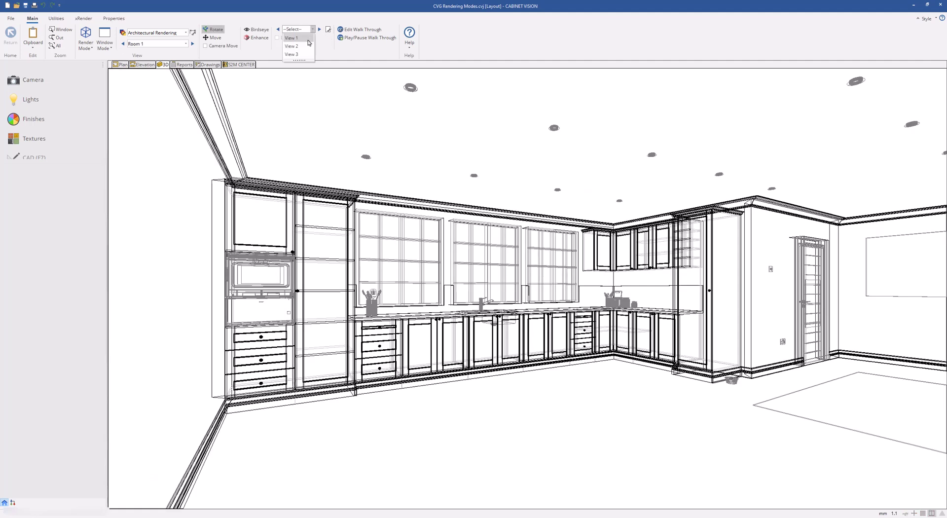
{"action": "left_click", "coordinate": [307, 39]}
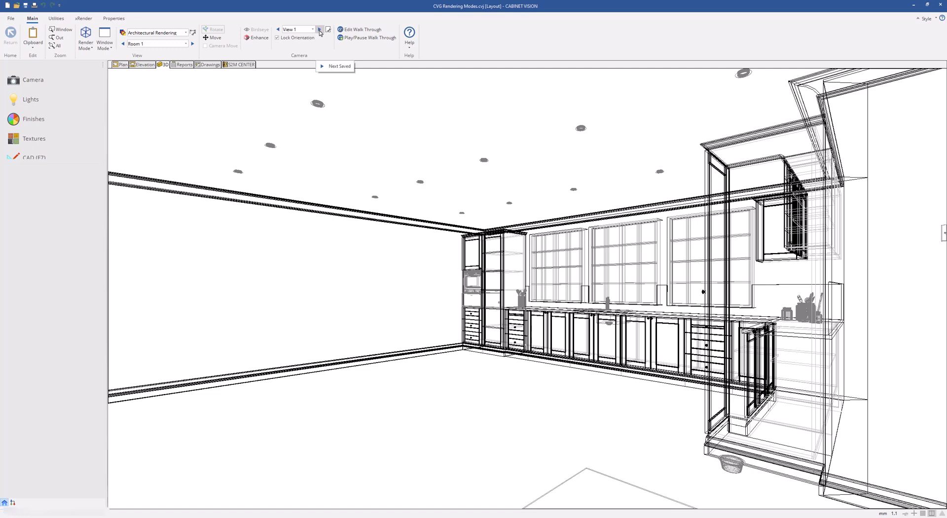
{"action": "left_click", "coordinate": [320, 30]}
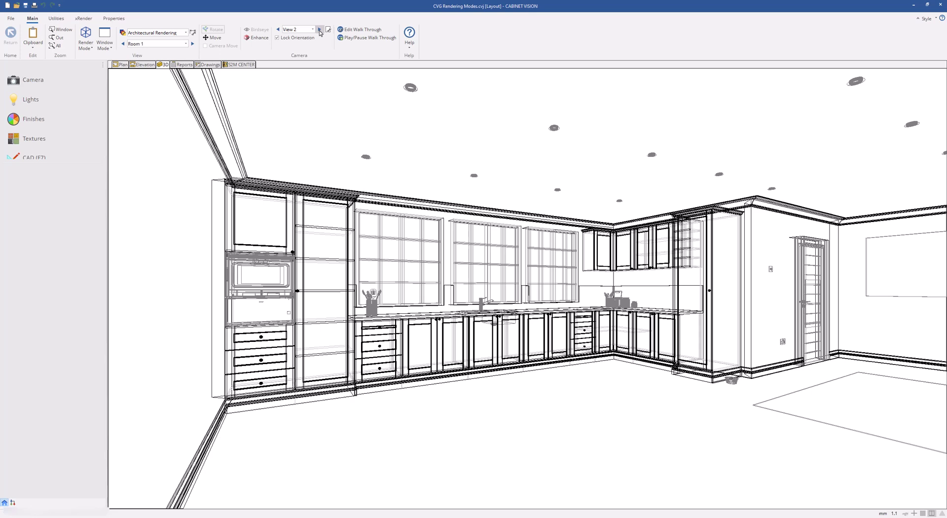
Step: Open the Light Editor, inspect the sun and room light placement on the plan, and close the editor
{"action": "left_click", "coordinate": [83, 104]}
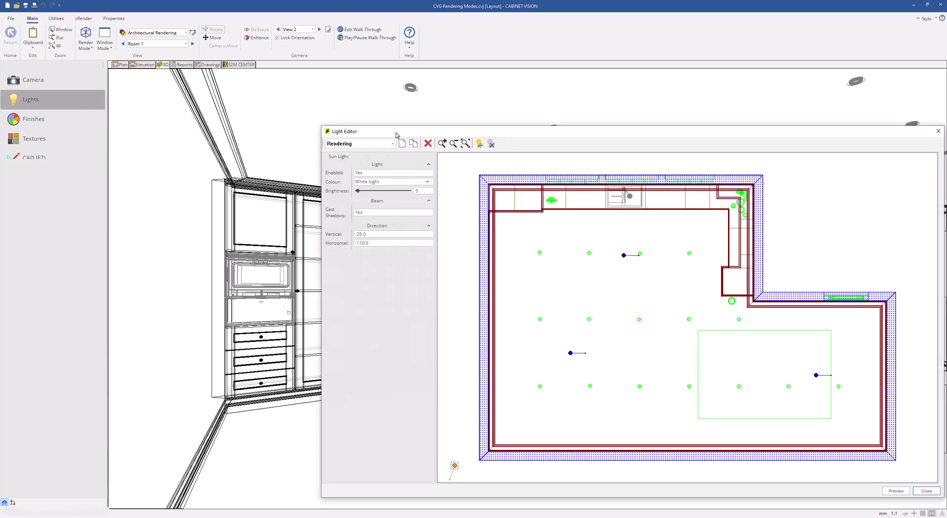
{"action": "left_click_drag", "start_coordinate": [396, 134], "coordinate": [271, 77]}
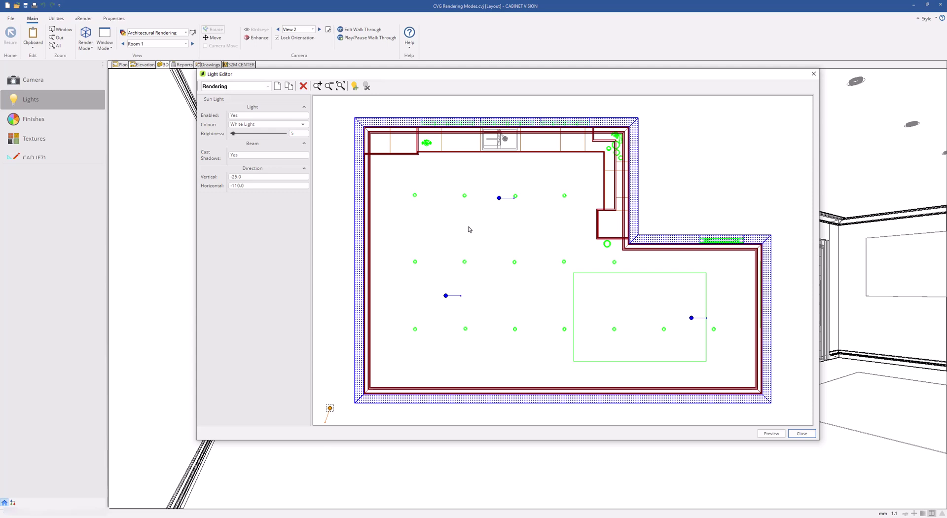
{"action": "scroll", "coordinate": [469, 229], "scroll_direction": "down", "scroll_amount": 1}
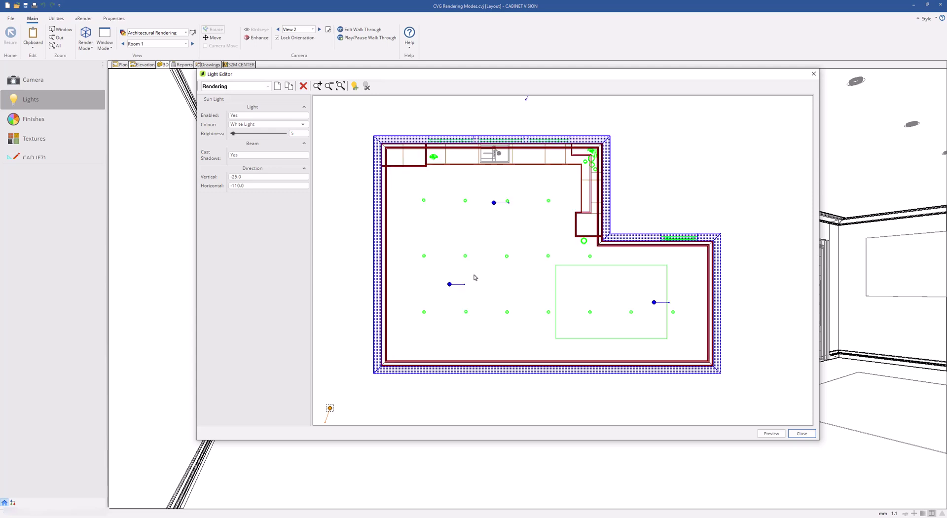
{"action": "scroll", "coordinate": [493, 245], "scroll_direction": "up", "scroll_amount": 1}
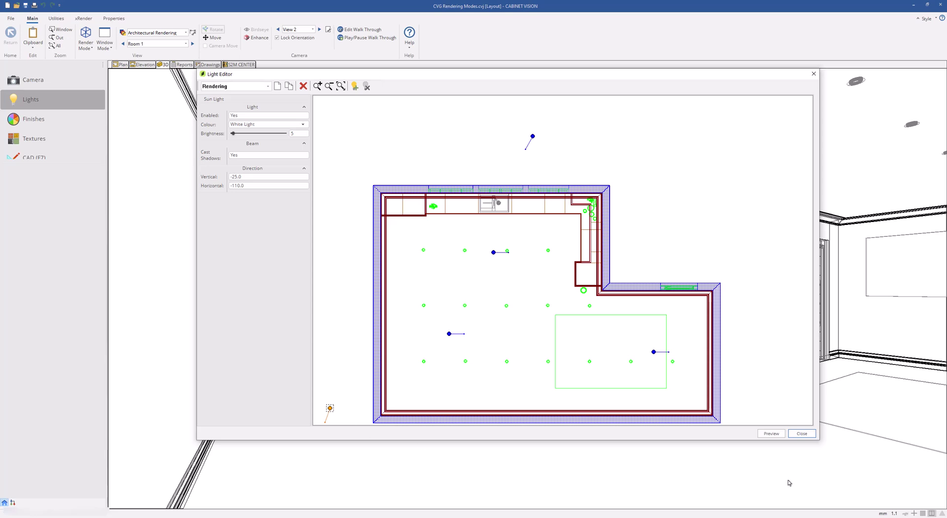
{"action": "left_click", "coordinate": [801, 433]}
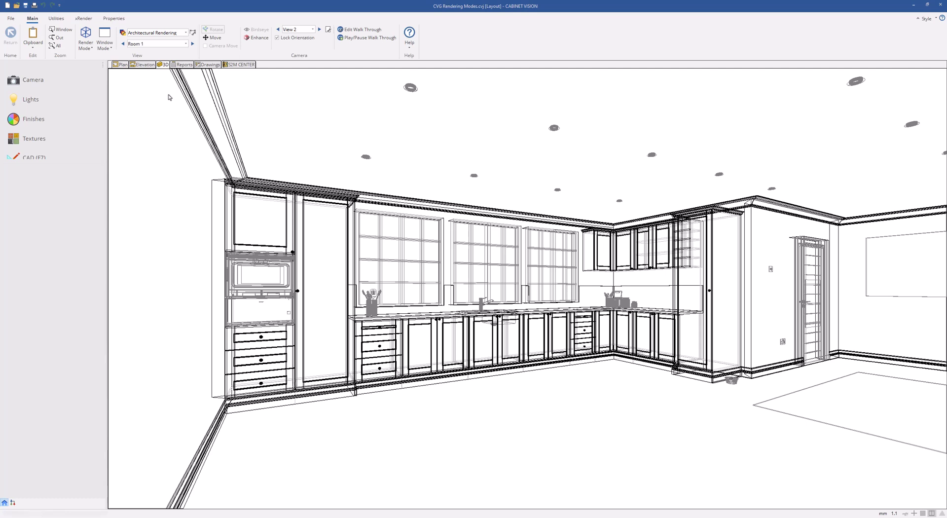
Step: Switch the 3D view's render mode from wireframe to textured display
{"action": "left_click", "coordinate": [90, 49]}
{"action": "left_click", "coordinate": [99, 79]}
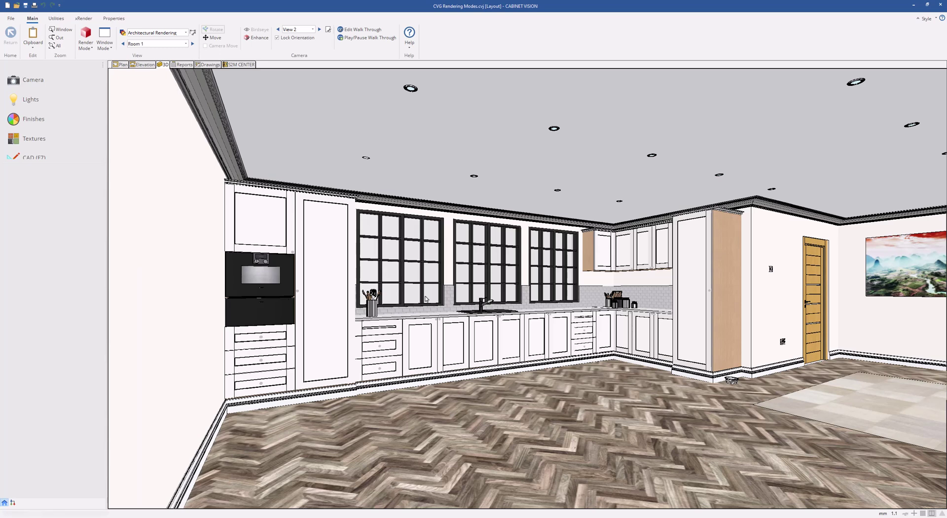
Step: Review the CV Render enhancement options in the view properties, including Watch Enhancements, Dithering and Anti Alias, and enhance the textured view
{"action": "right_click", "coordinate": [426, 298]}
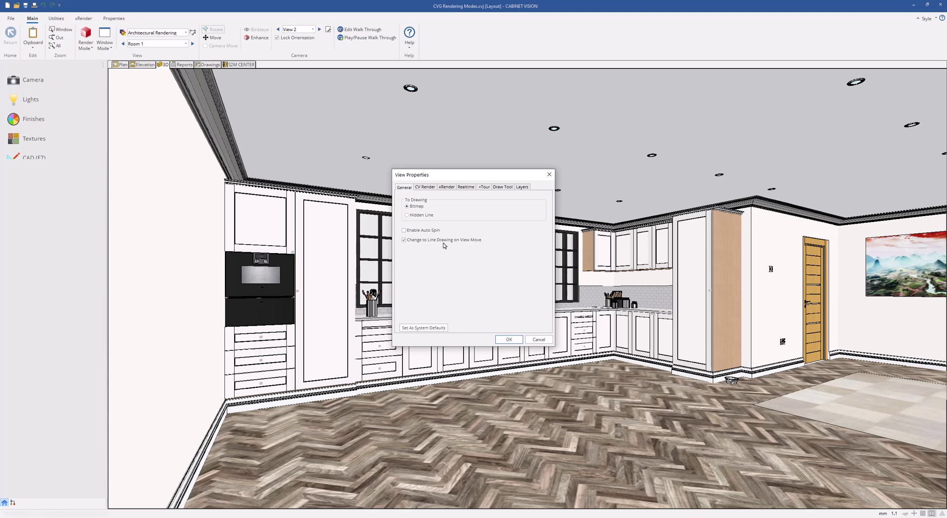
{"action": "left_click", "coordinate": [430, 192]}
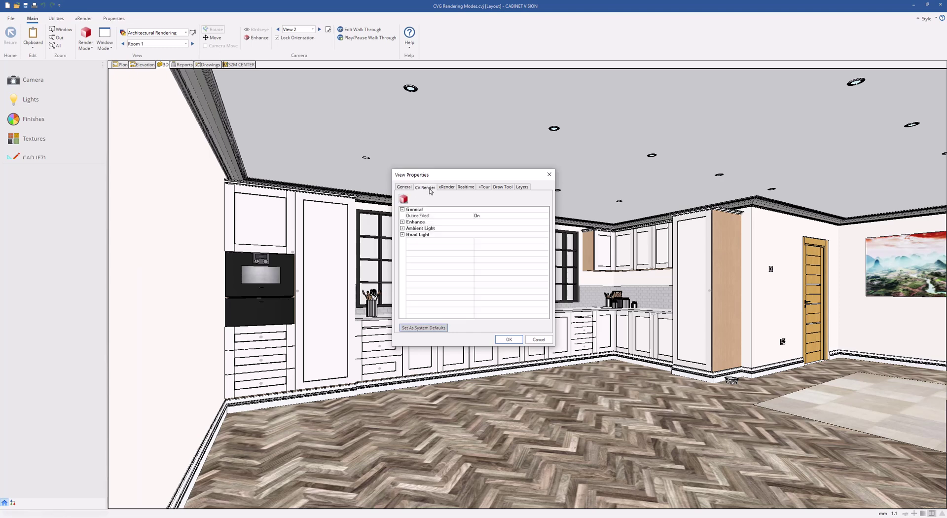
{"action": "left_click", "coordinate": [402, 222]}
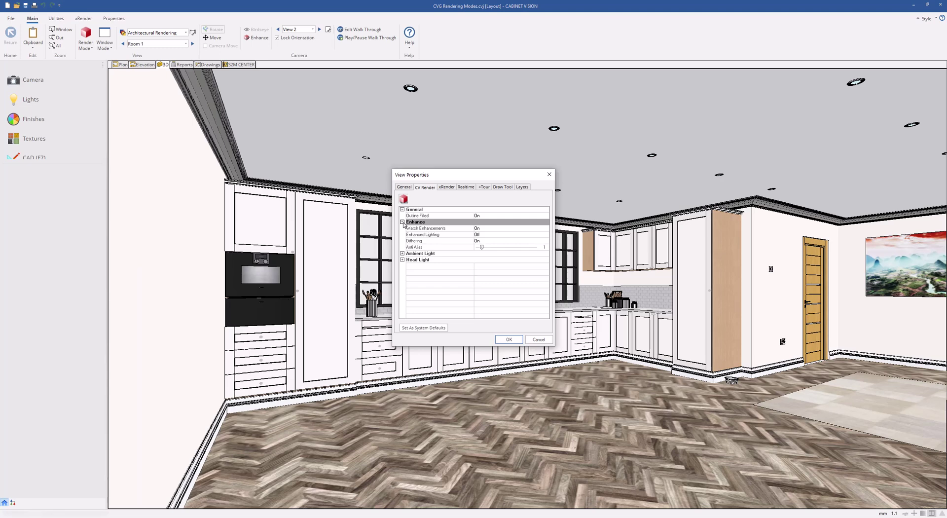
{"action": "left_click", "coordinate": [484, 229]}
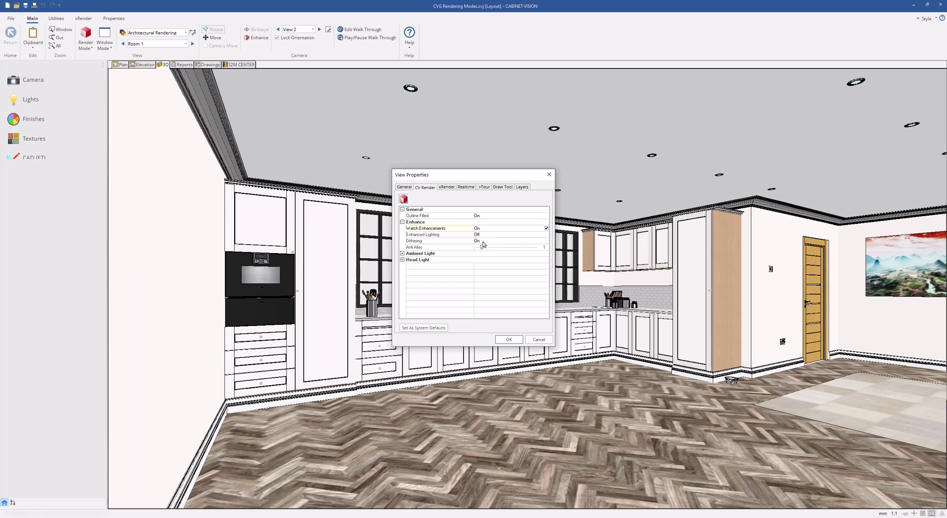
{"action": "double_click", "coordinate": [482, 241]}
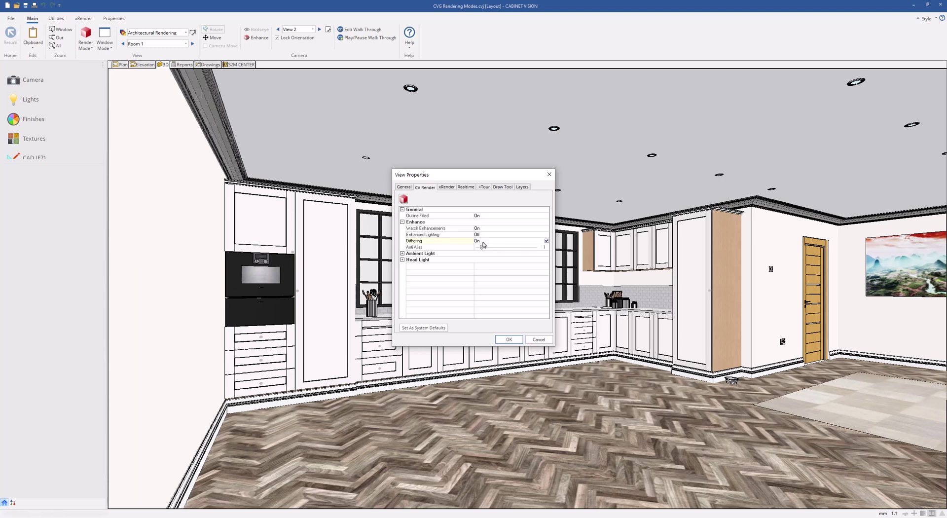
{"action": "left_click", "coordinate": [471, 248]}
{"action": "left_click", "coordinate": [509, 339]}
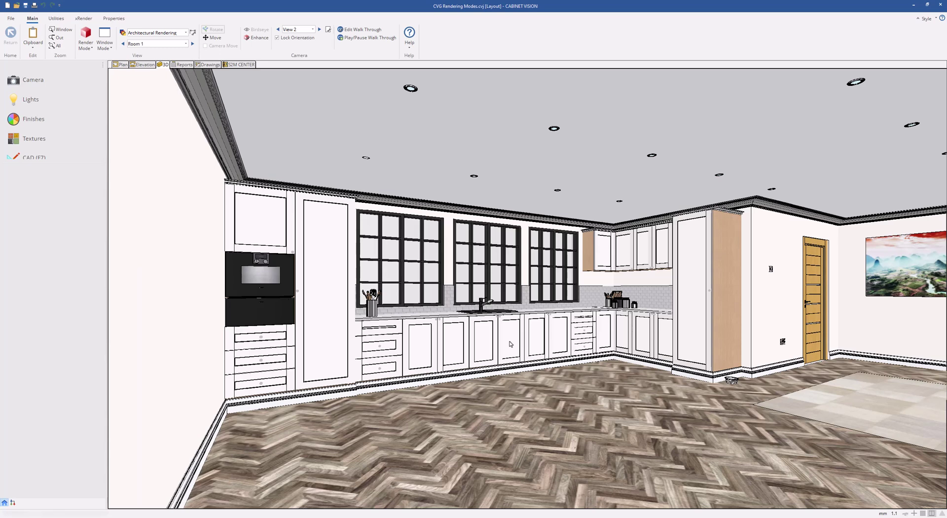
{"action": "left_click", "coordinate": [252, 38]}
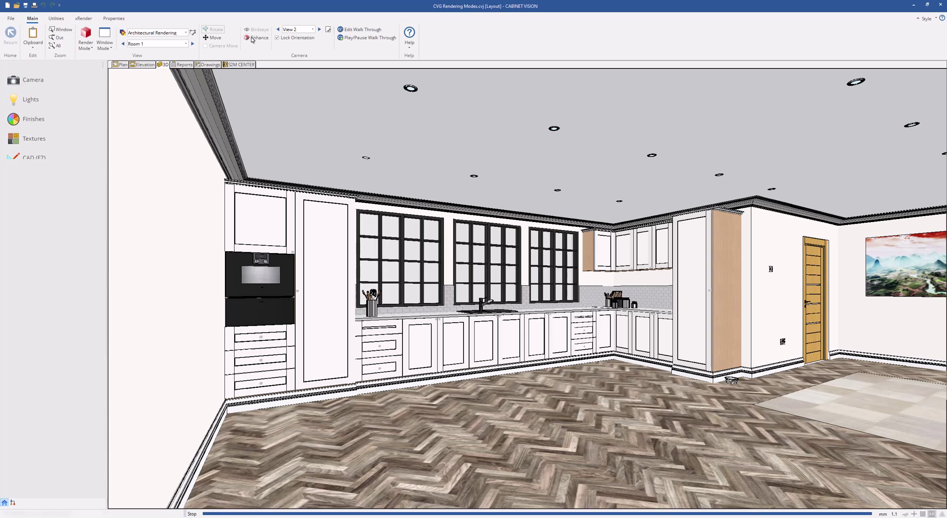
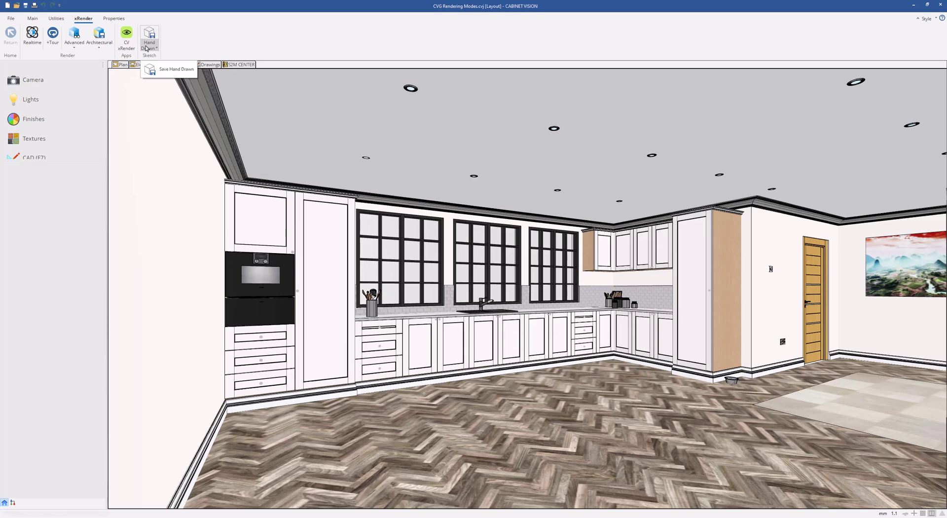
Step: Render the kitchen's View 2 as a Full Hand Drawn sketch
{"action": "left_click", "coordinate": [147, 49]}
{"action": "mouse_move", "coordinate": [168, 63]}
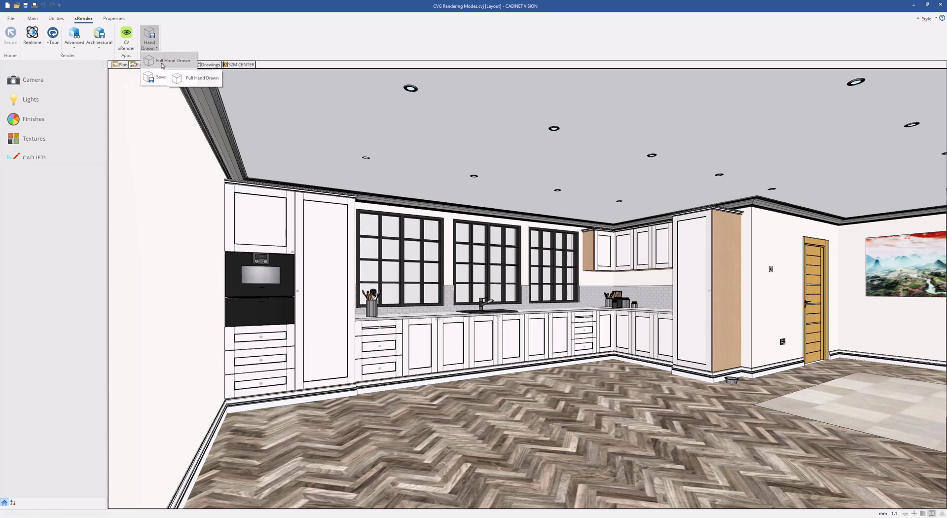
{"action": "left_click", "coordinate": [197, 78]}
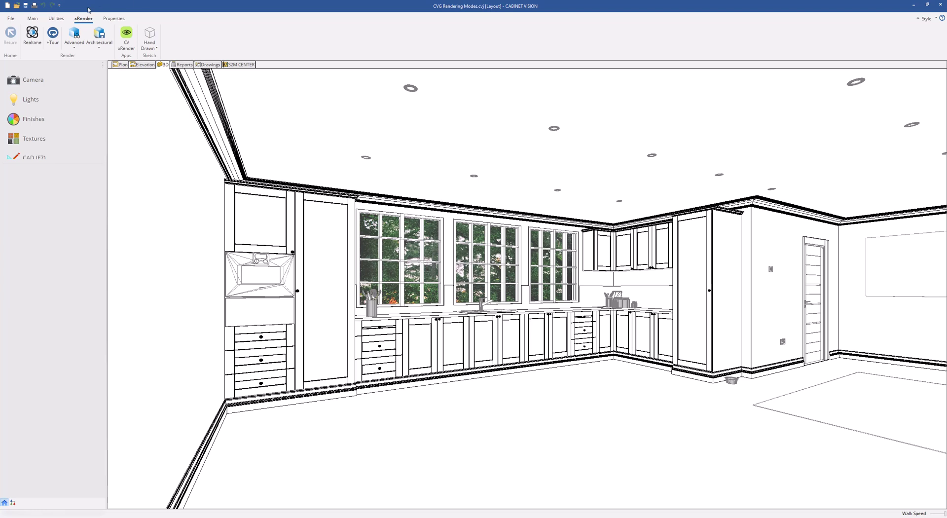
Step: Change the camera to saved View 3 and render it as a Full Hand Drawn sketch
{"action": "left_click", "coordinate": [32, 18]}
{"action": "left_click", "coordinate": [319, 29]}
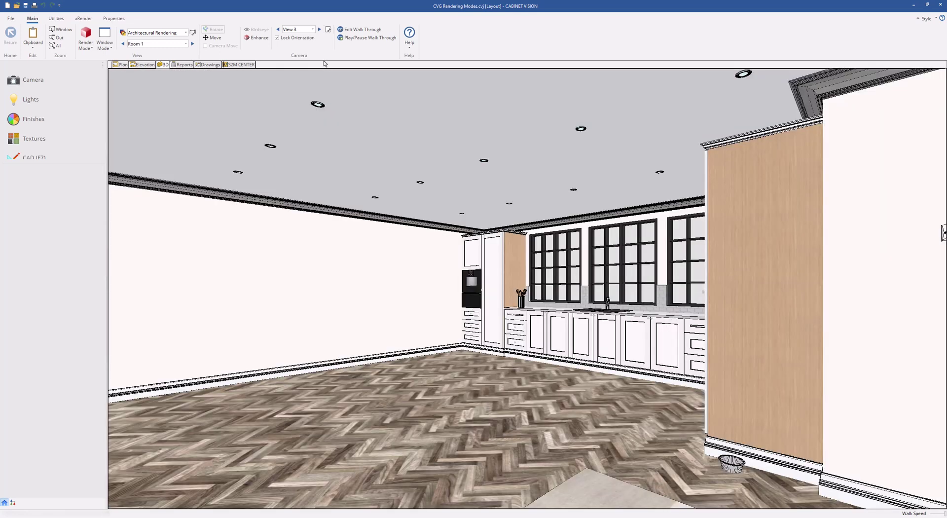
{"action": "left_click", "coordinate": [83, 19]}
{"action": "left_click", "coordinate": [150, 39]}
{"action": "left_click", "coordinate": [161, 65]}
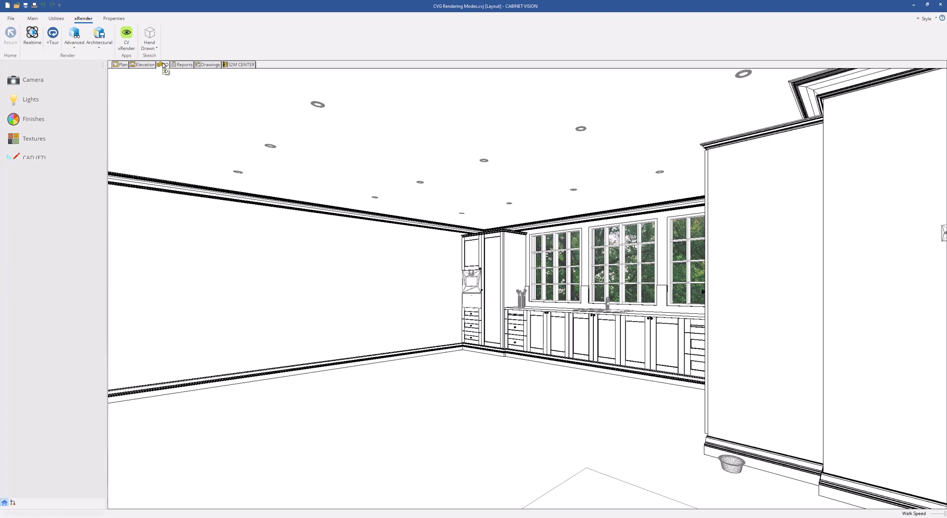
Step: Open the view properties and inspect the xRender Background image and File size settings
{"action": "right_click", "coordinate": [434, 319]}
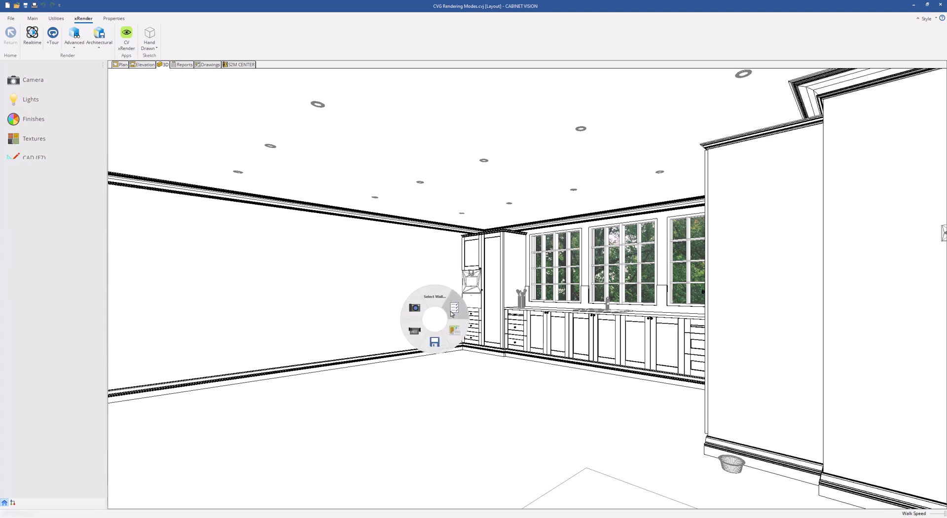
{"action": "left_click", "coordinate": [451, 312]}
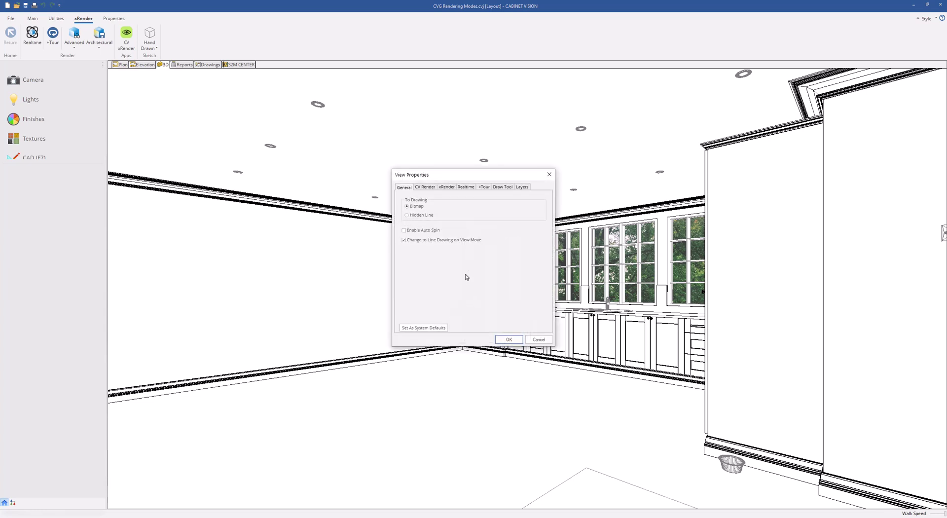
{"action": "left_click", "coordinate": [447, 187]}
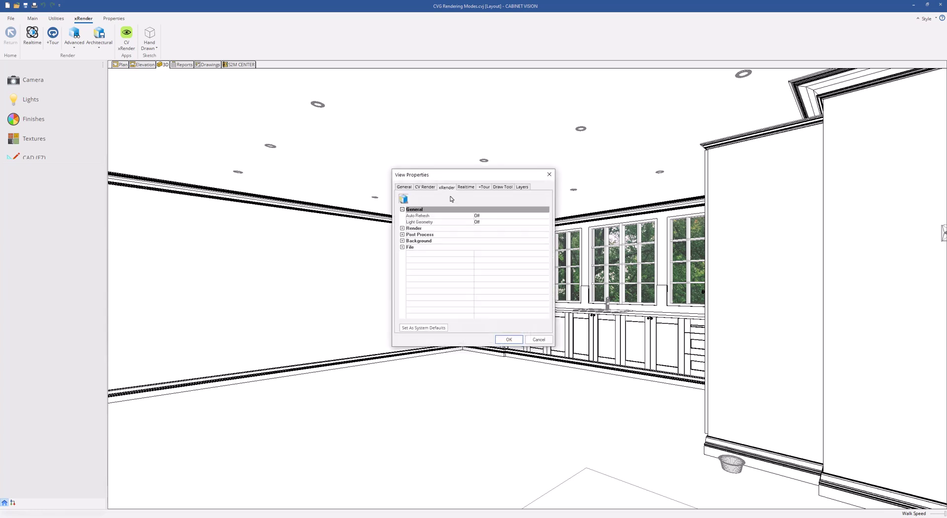
{"action": "left_click", "coordinate": [406, 242]}
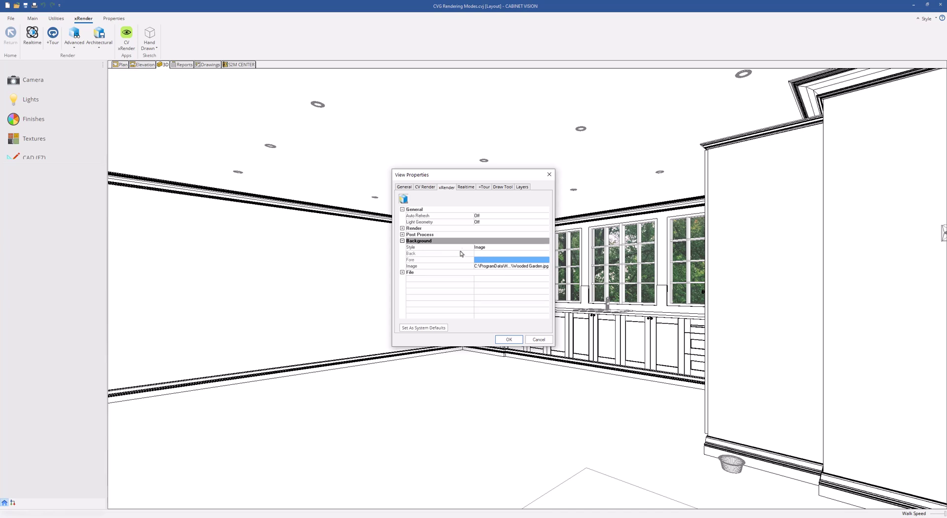
{"action": "left_click_drag", "start_coordinate": [506, 178], "coordinate": [422, 184]}
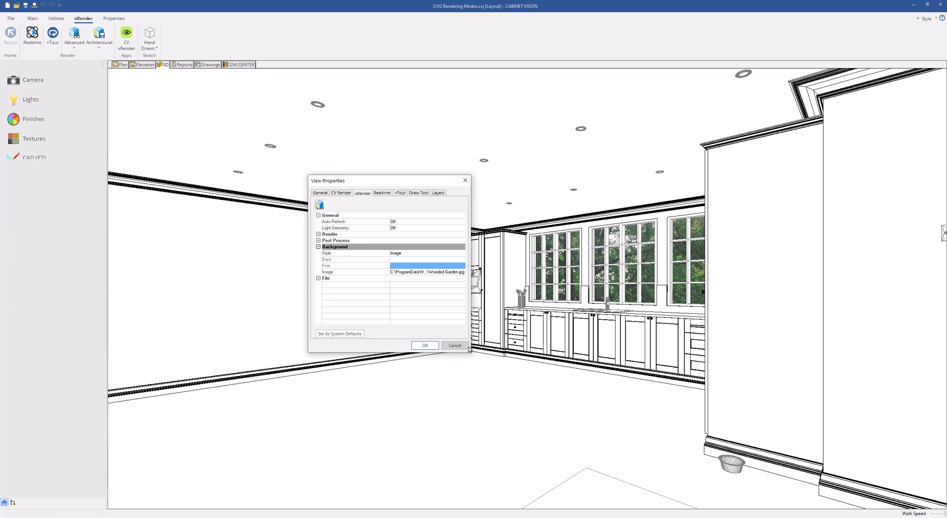
{"action": "left_click", "coordinate": [319, 279]}
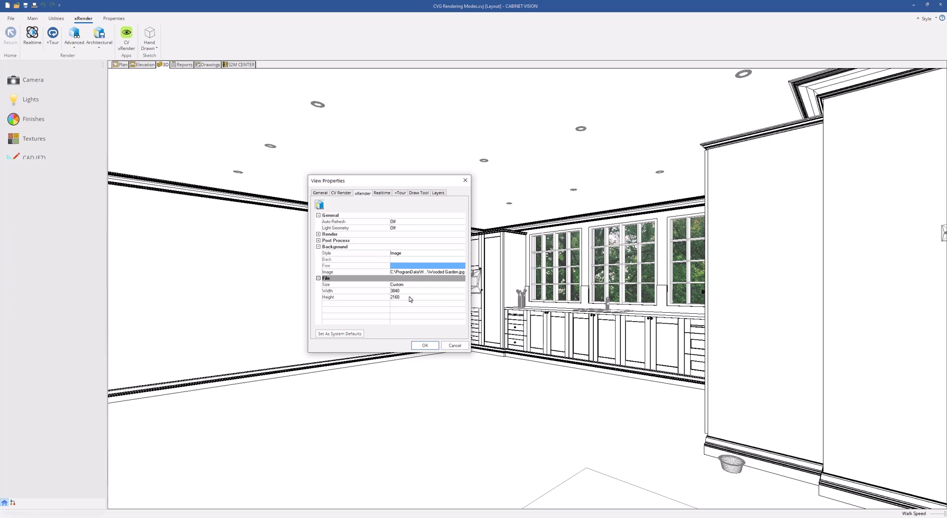
Step: Close the view properties and use Save Hand Drawn on the View 3 sketch
{"action": "left_click", "coordinate": [446, 346]}
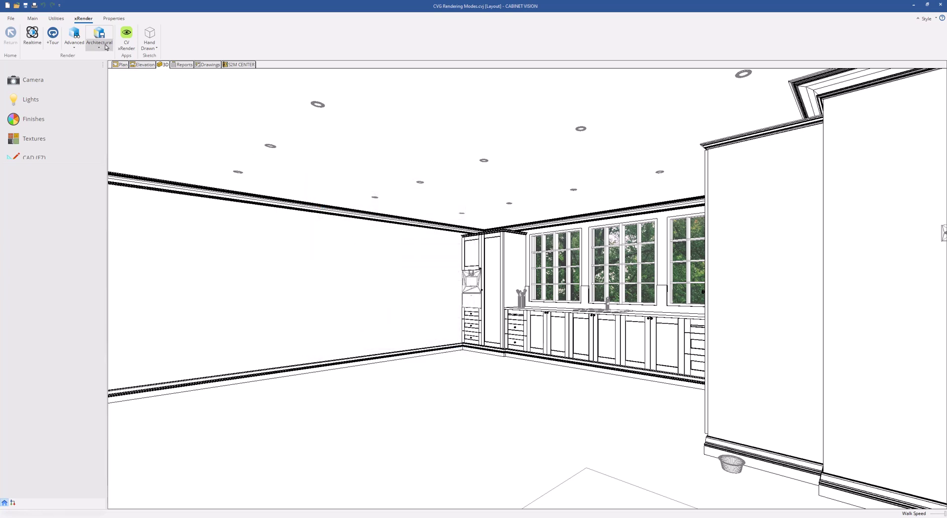
{"action": "left_click", "coordinate": [154, 49]}
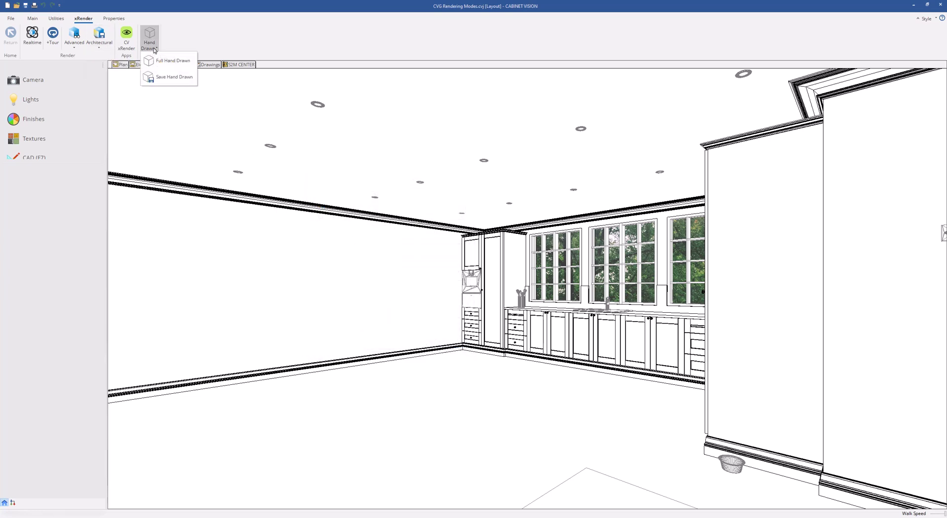
{"action": "left_click", "coordinate": [174, 82]}
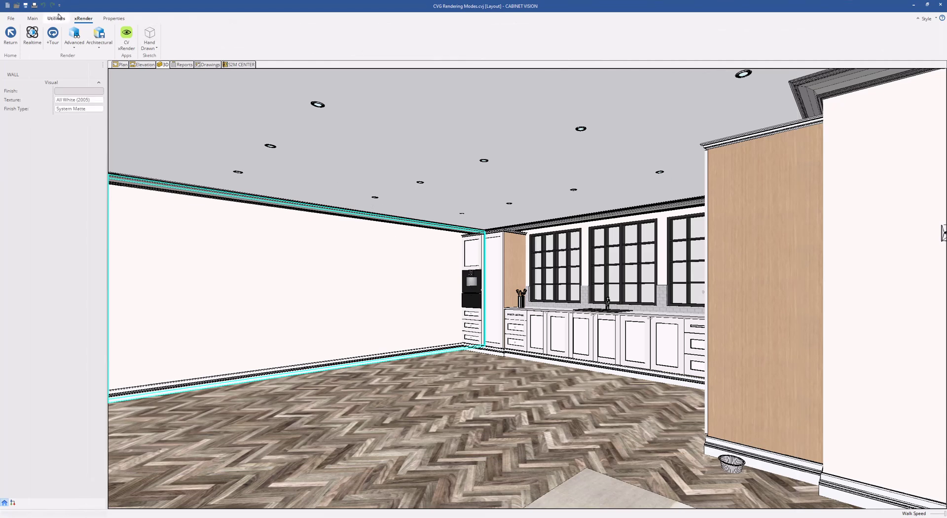
Step: Change the camera to saved View 2 and render it as a Preview Architectural image
{"action": "left_click", "coordinate": [33, 18]}
{"action": "left_click", "coordinate": [278, 31]}
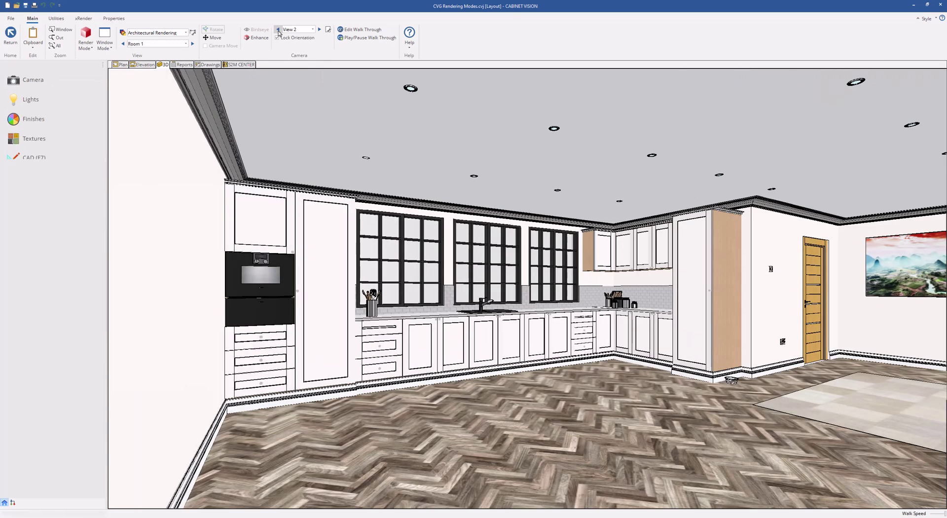
{"action": "left_click", "coordinate": [78, 19]}
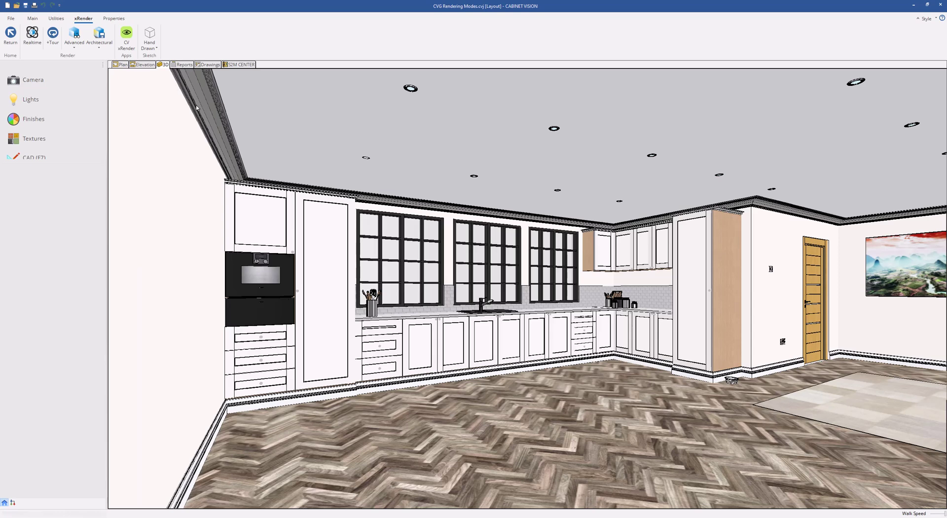
{"action": "left_click", "coordinate": [108, 48]}
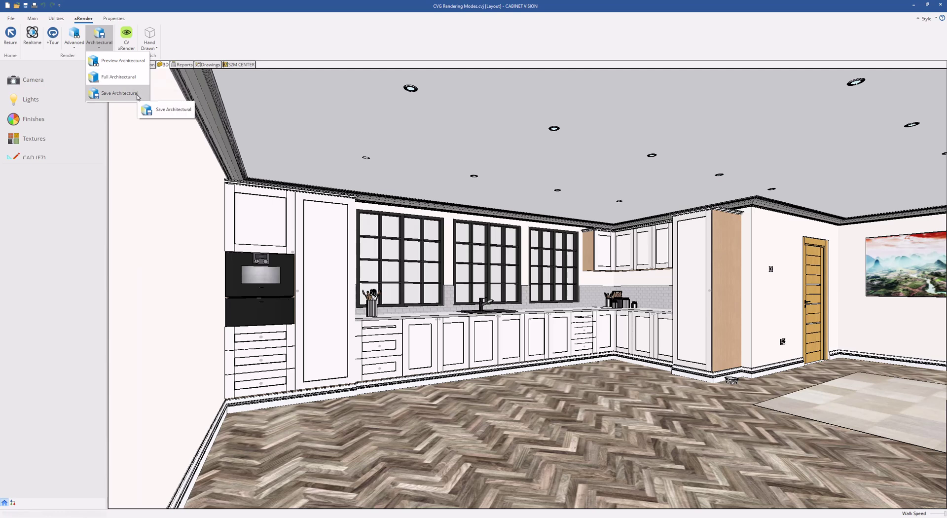
{"action": "left_click", "coordinate": [128, 64]}
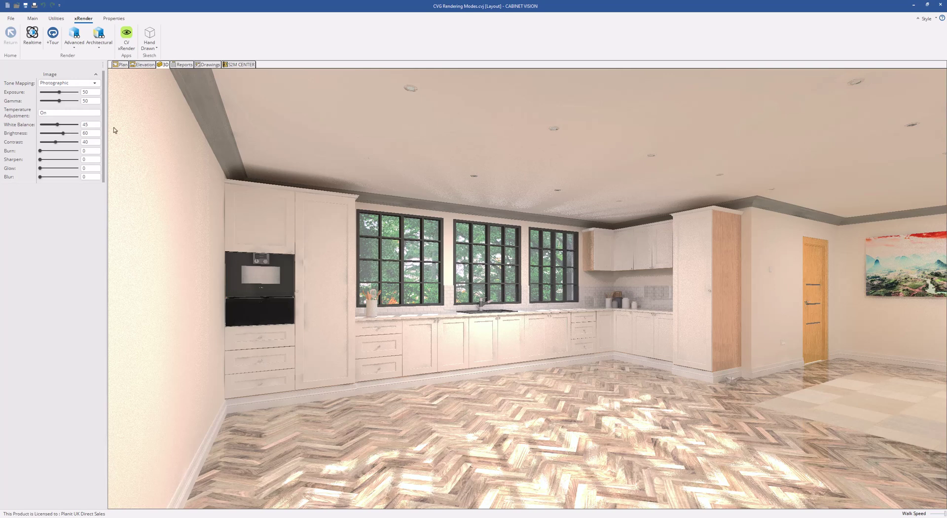
Step: Examine the xRender settings in the view properties, covering the Render, Post Process, Background and File groups
{"action": "left_click", "coordinate": [103, 47]}
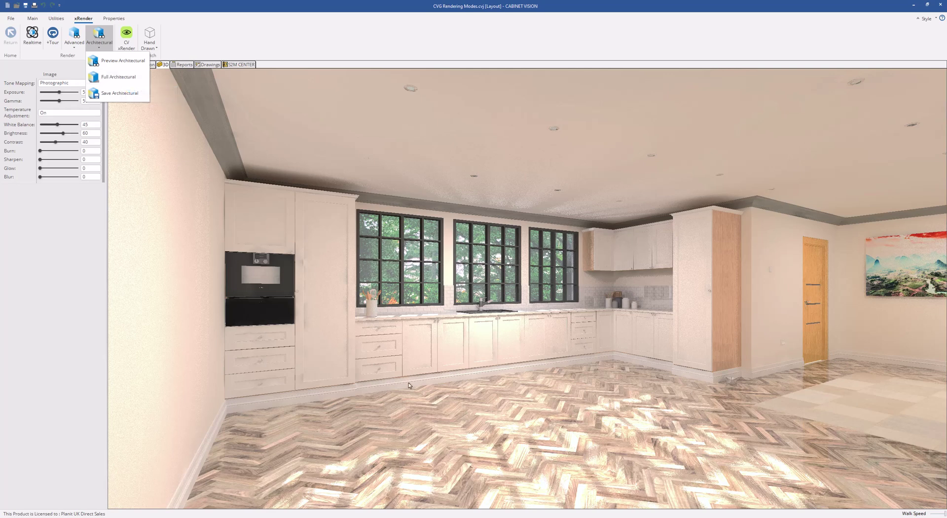
{"action": "right_click", "coordinate": [487, 360]}
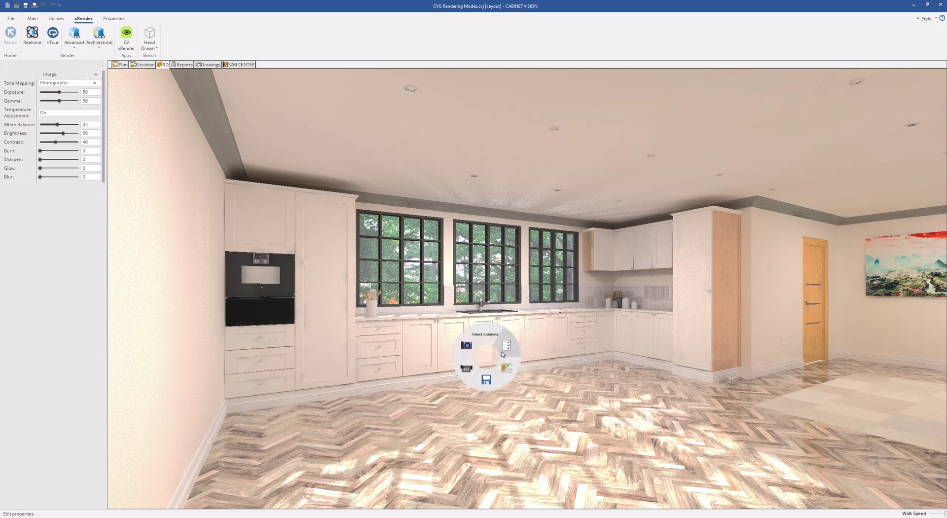
{"action": "left_click", "coordinate": [507, 350]}
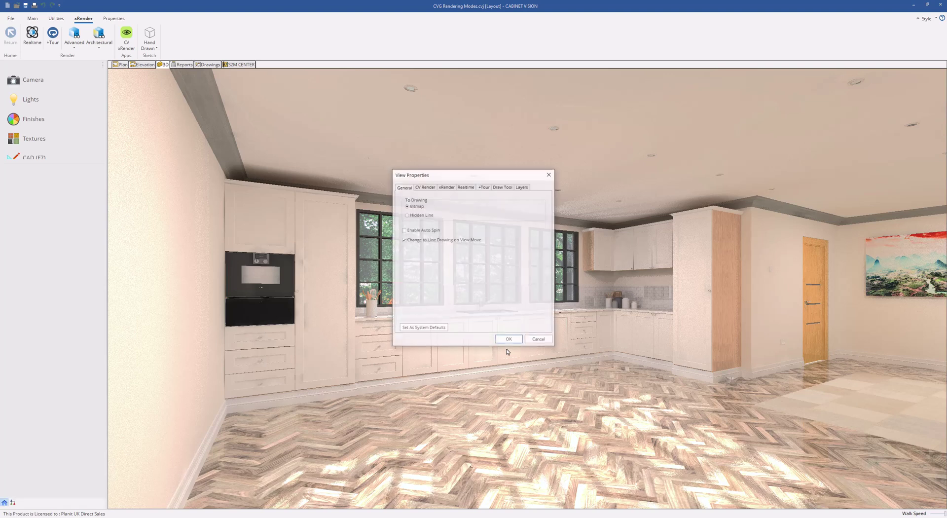
{"action": "left_click", "coordinate": [448, 191]}
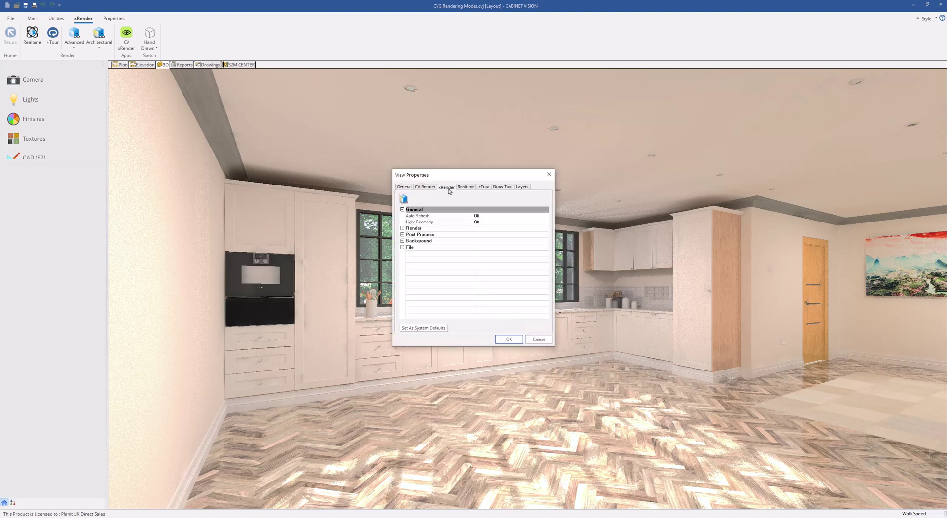
{"action": "left_click", "coordinate": [403, 229]}
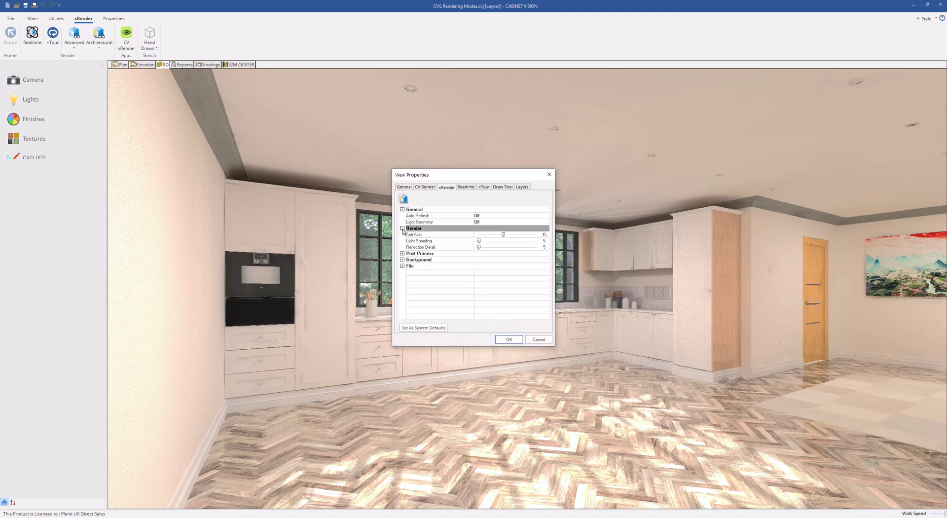
{"action": "left_click", "coordinate": [443, 242]}
{"action": "left_click", "coordinate": [402, 253]}
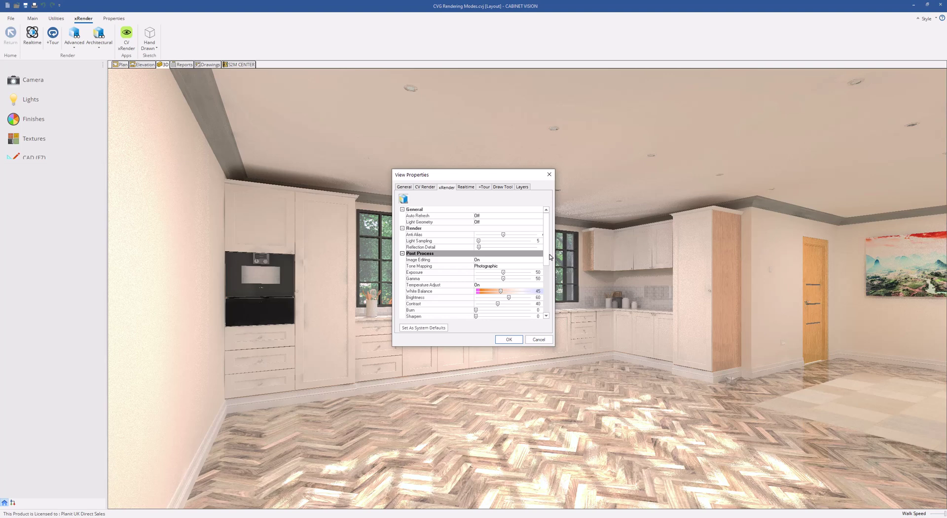
{"action": "left_click_drag", "start_coordinate": [547, 256], "coordinate": [545, 288]}
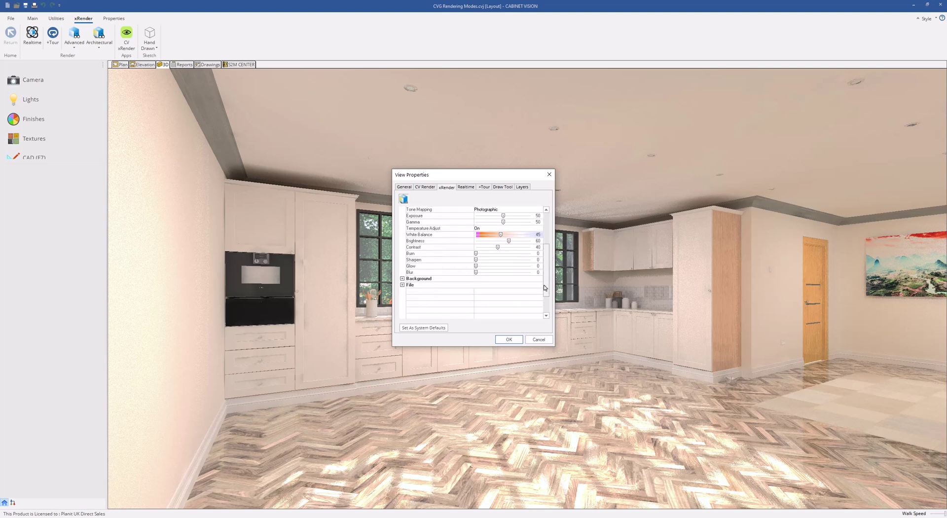
{"action": "left_click", "coordinate": [402, 278]}
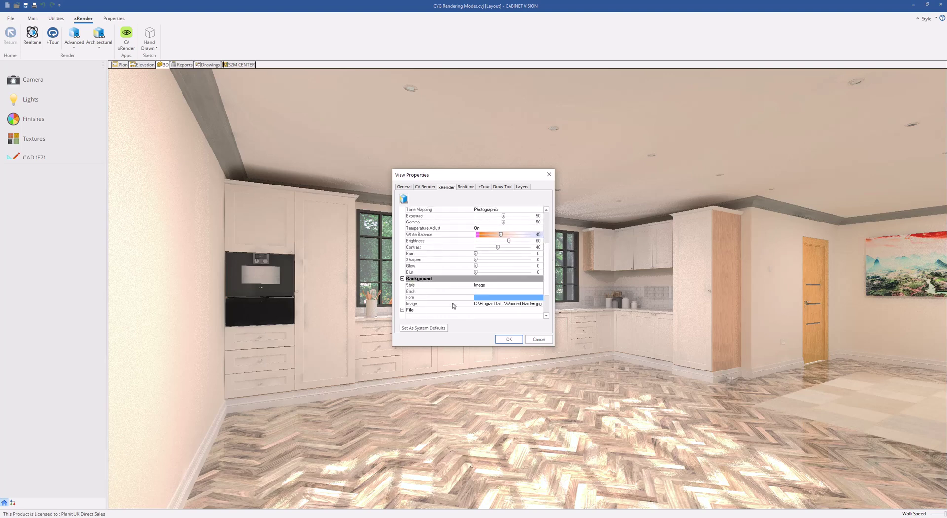
{"action": "left_click_drag", "start_coordinate": [545, 265], "coordinate": [545, 279]}
{"action": "left_click", "coordinate": [403, 278]}
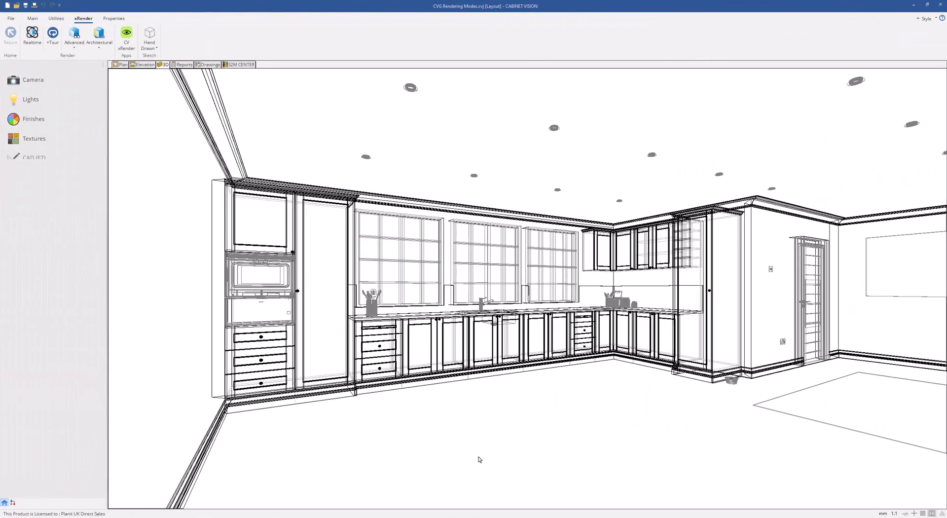
Step: Render View 2 as a Full Architectural image and set its Brightness to 58 and Sharpen to 60
{"action": "left_click", "coordinate": [106, 47]}
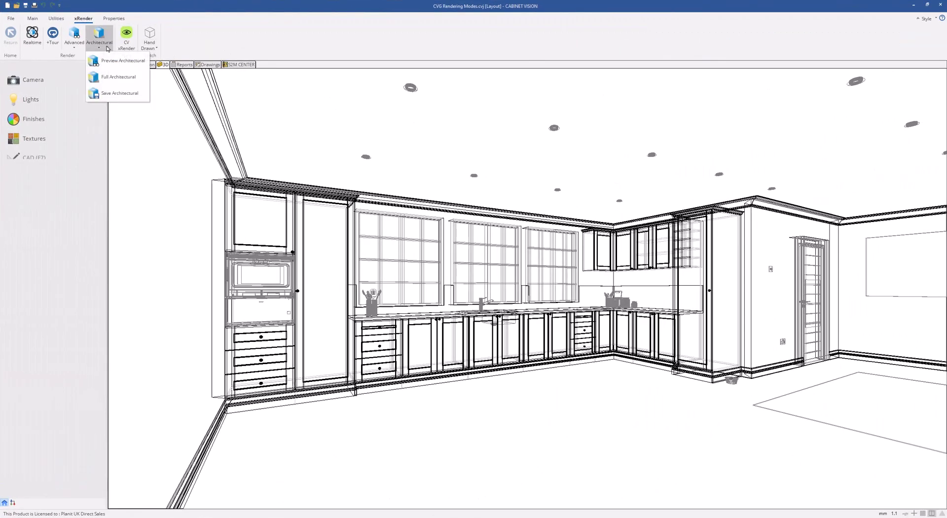
{"action": "left_click", "coordinate": [125, 80]}
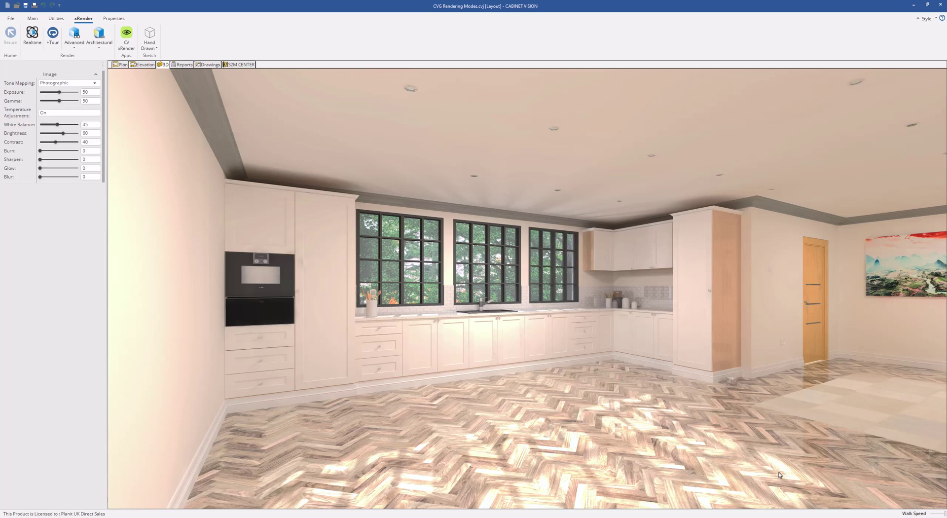
{"action": "left_click", "coordinate": [63, 134]}
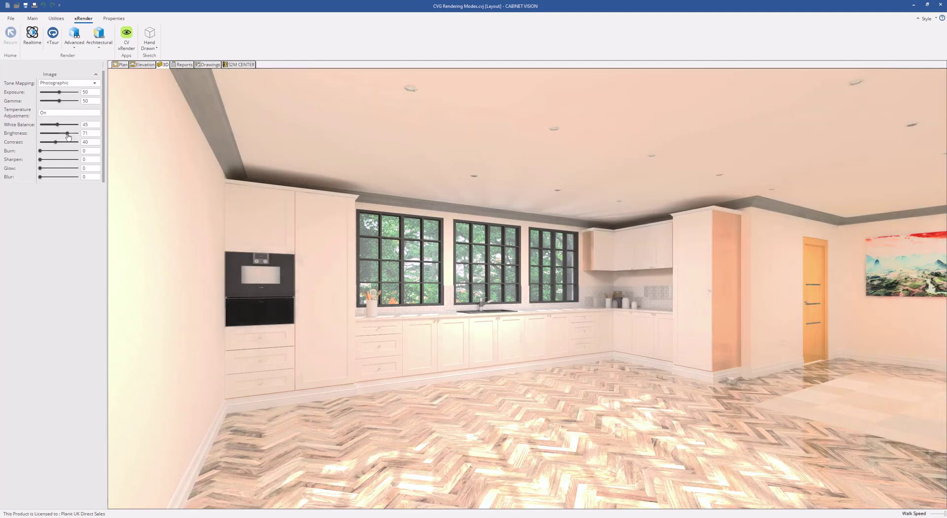
{"action": "left_click_drag", "start_coordinate": [63, 134], "coordinate": [62, 134]}
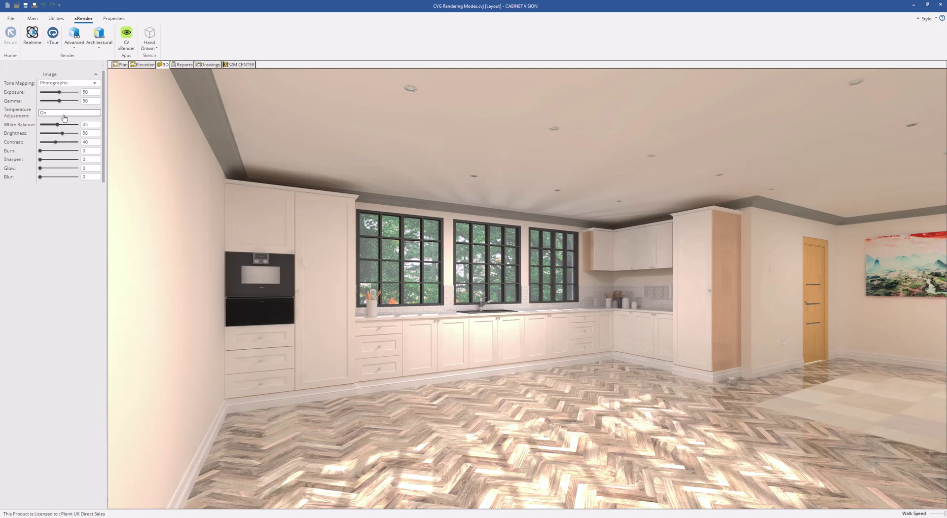
{"action": "left_click_drag", "start_coordinate": [40, 159], "coordinate": [63, 160]}
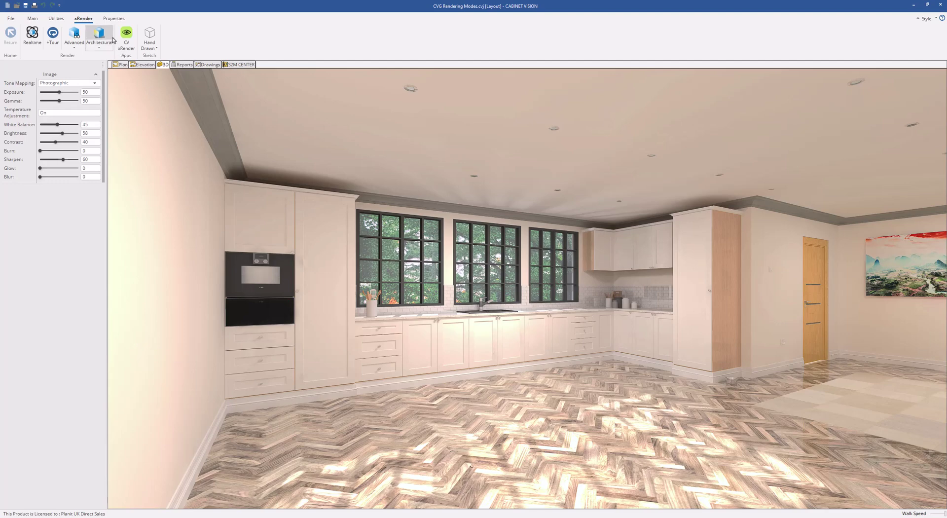
Step: Open the kitchen scene in the CV xRender app and generate a +Tour of it
{"action": "left_click", "coordinate": [126, 34]}
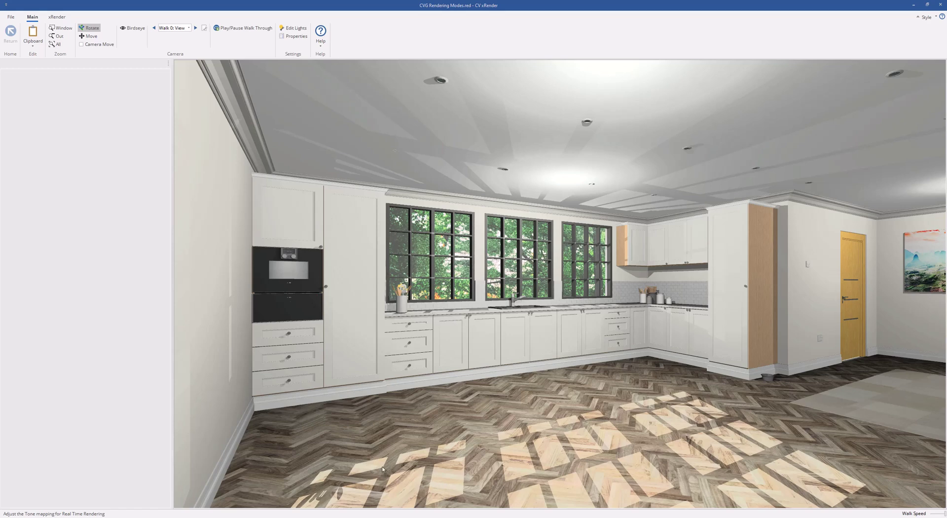
{"action": "left_click", "coordinate": [57, 17]}
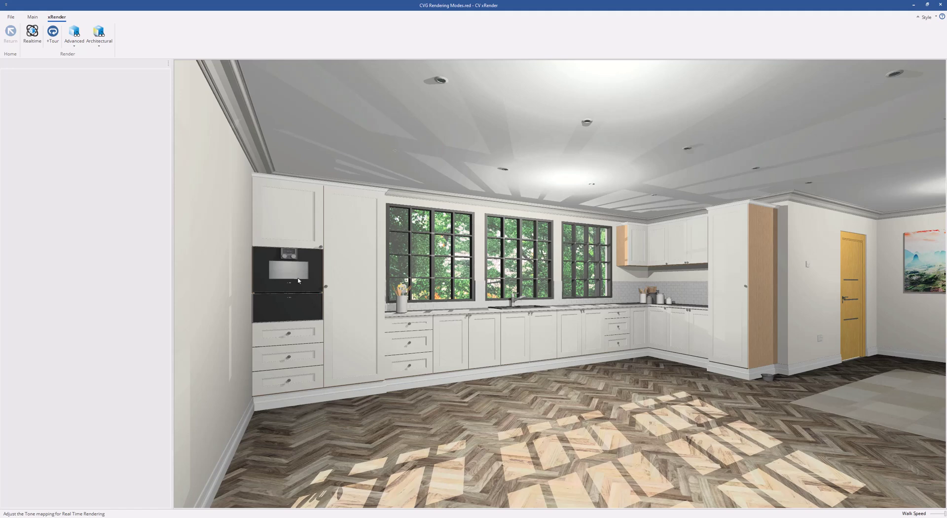
{"action": "left_click", "coordinate": [32, 17]}
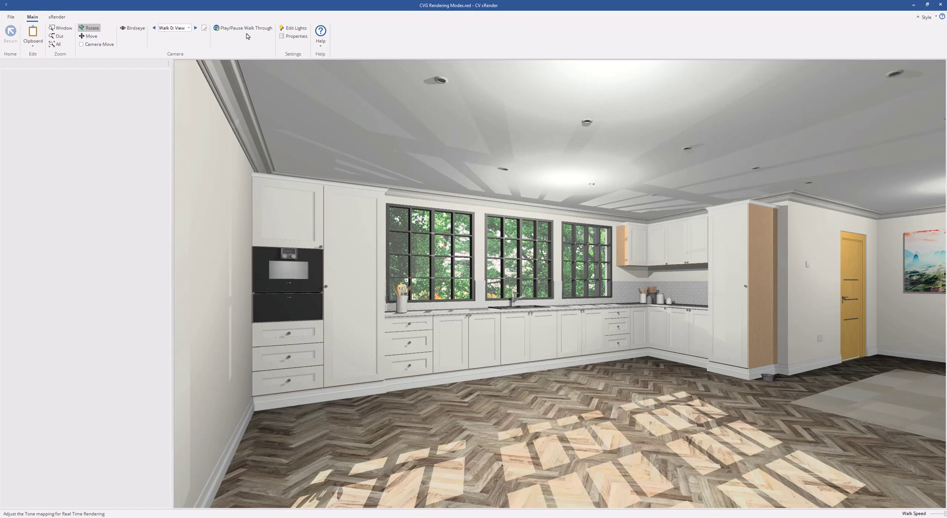
{"action": "left_click", "coordinate": [57, 17]}
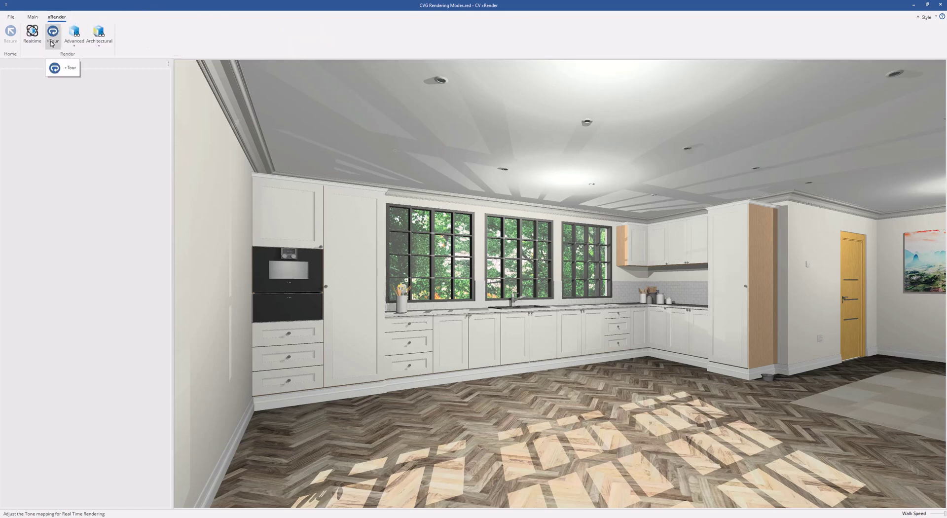
{"action": "left_click", "coordinate": [53, 34]}
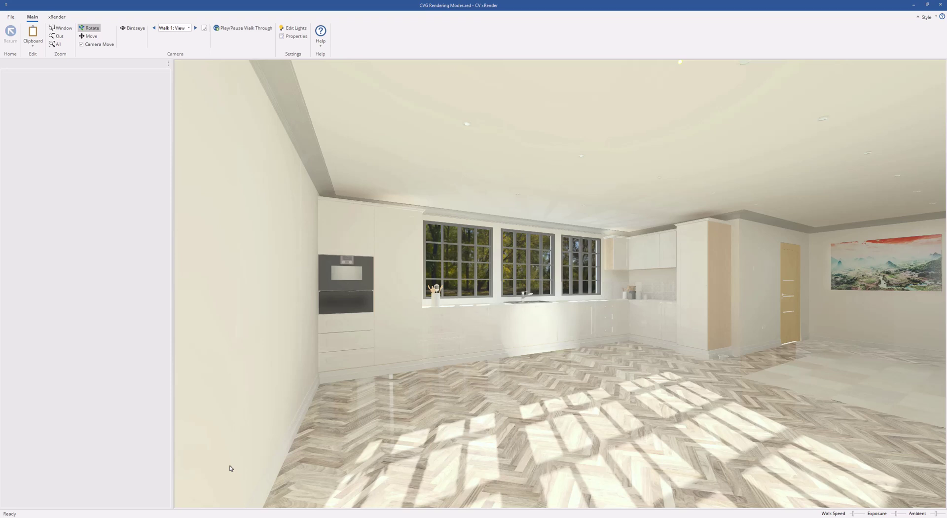
Step: Play the tour's walk-through with an increased Walk Speed and pause it facing the kitchen windows
{"action": "left_click", "coordinate": [235, 29]}
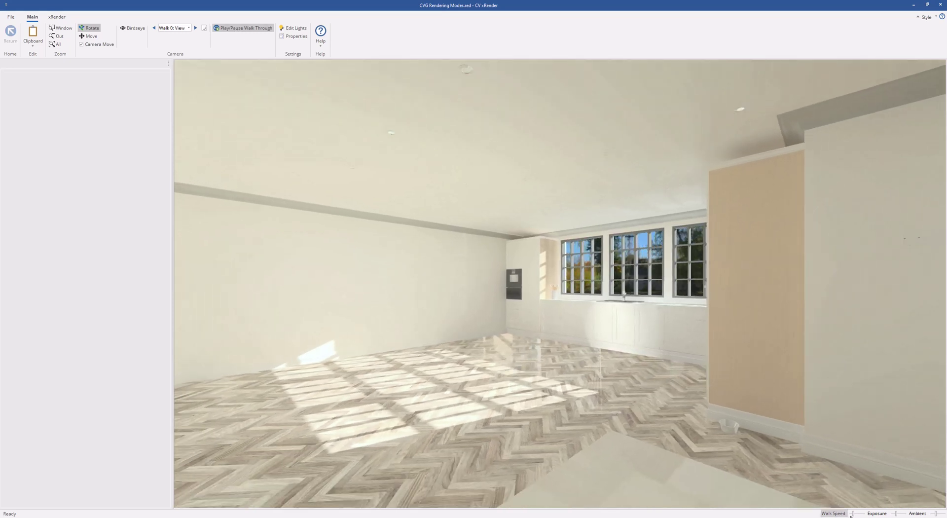
{"action": "left_click_drag", "start_coordinate": [856, 515], "coordinate": [863, 515]}
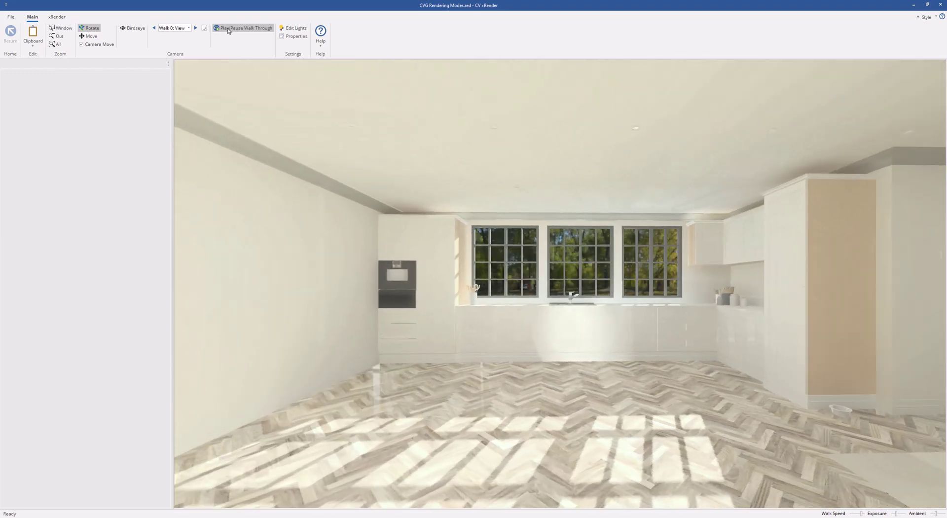
{"action": "left_click", "coordinate": [232, 28]}
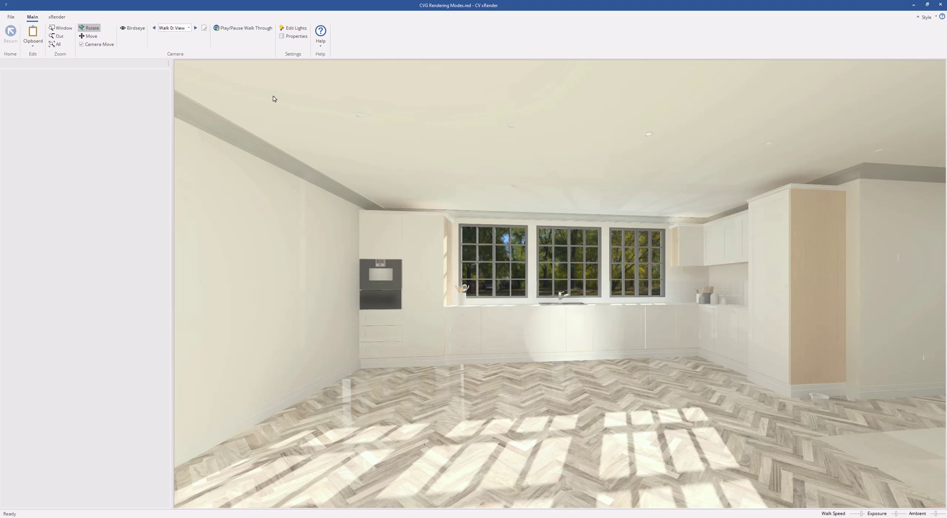